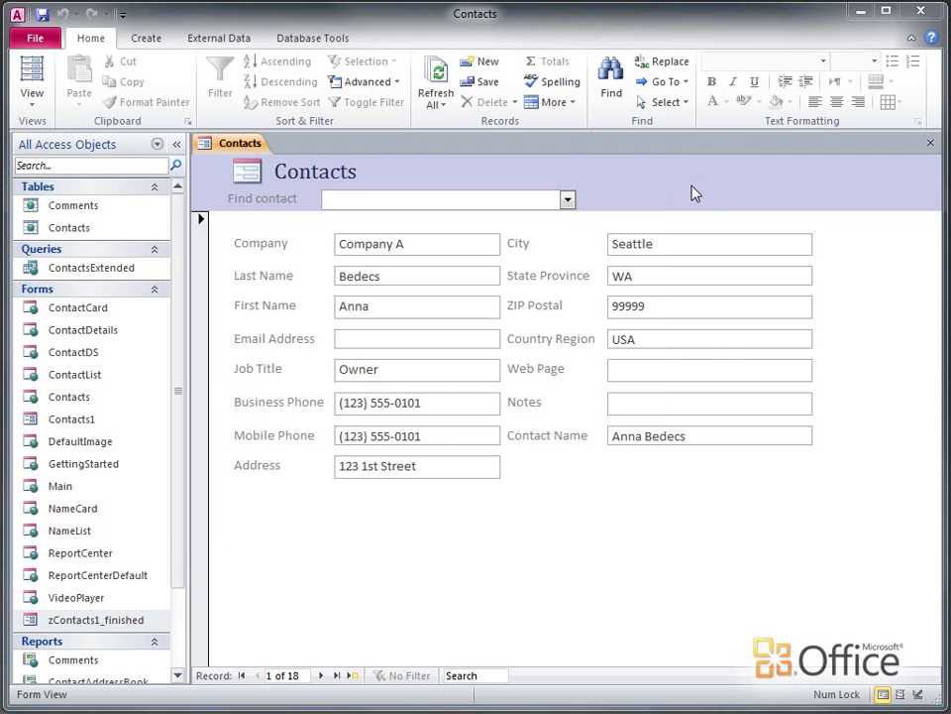
click(567, 199)
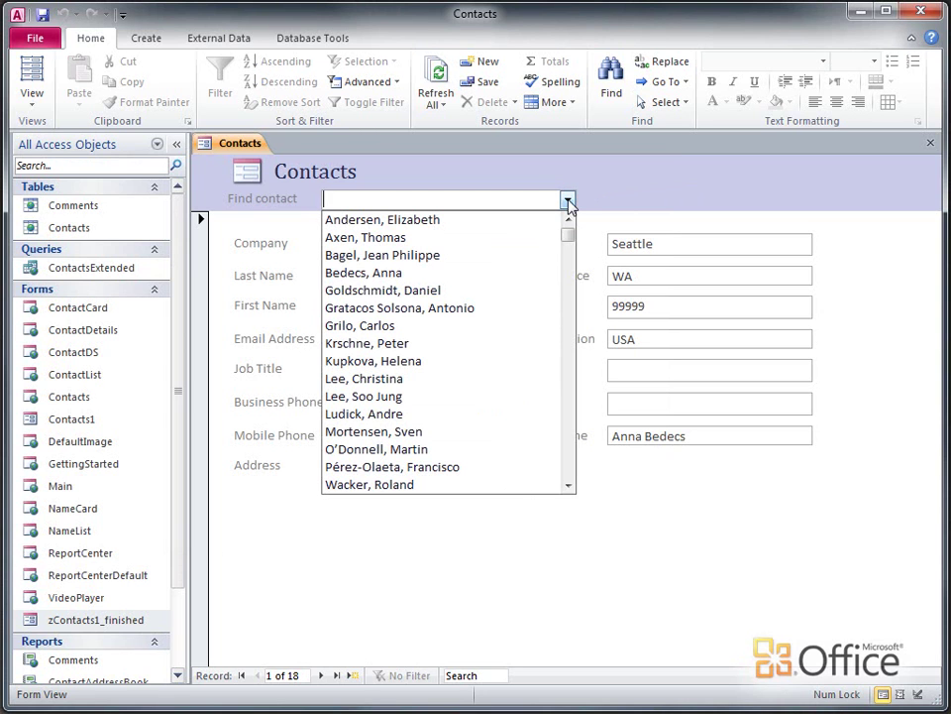
click(527, 291)
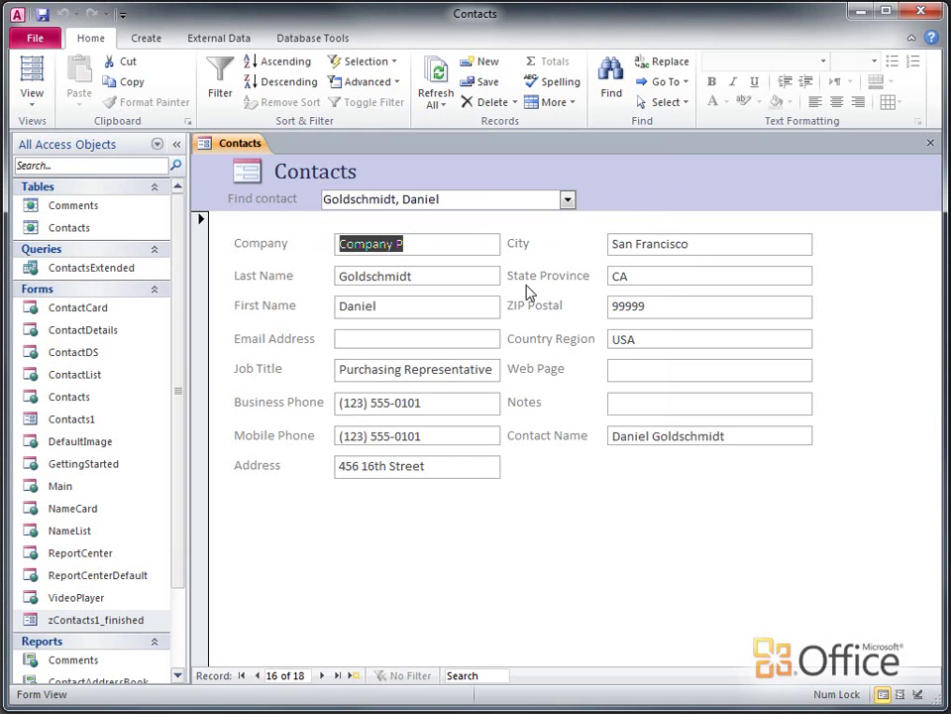
click(481, 199)
drag(480, 199, 300, 195)
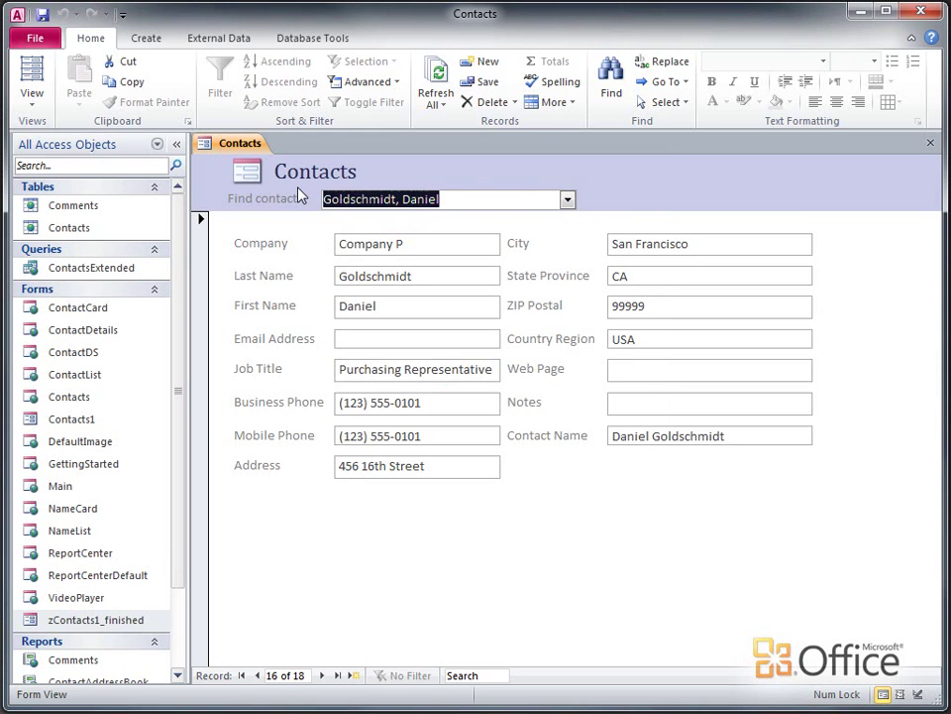
text(wilcox, Colin)
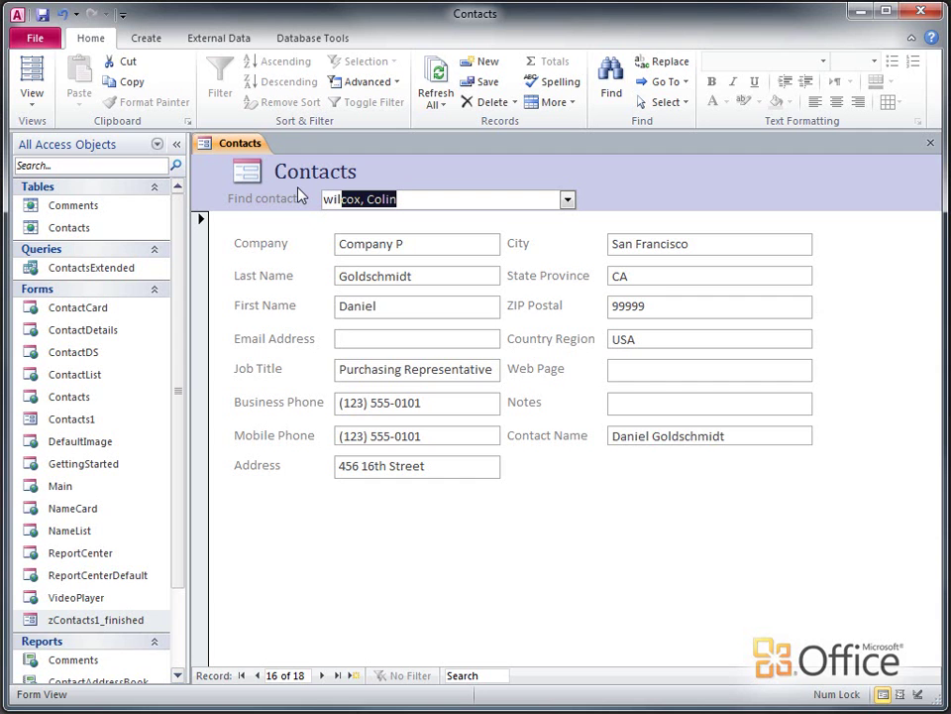
key(Return)
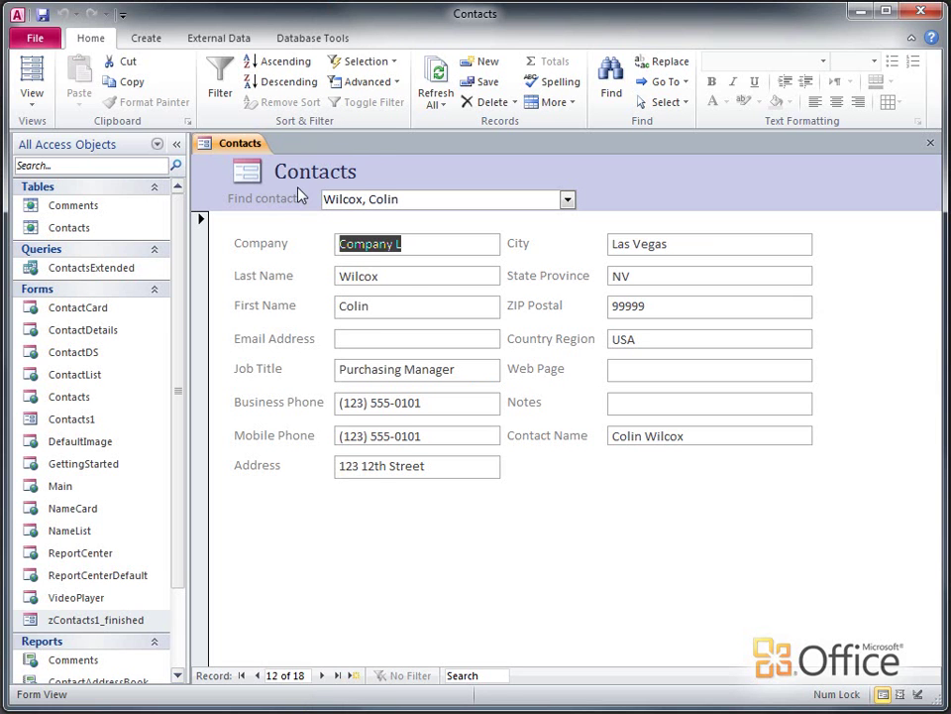
Close the Contacts form
click(929, 147)
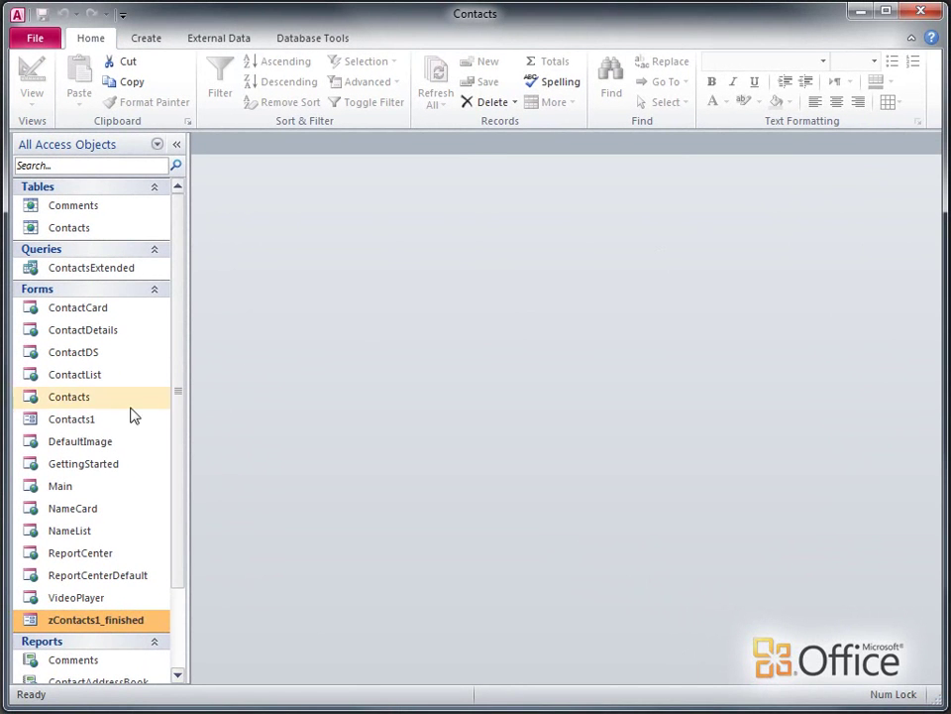
Open Contacts1 in Layout View and select the Combo Box tool from the Controls gallery
right_click(101, 421)
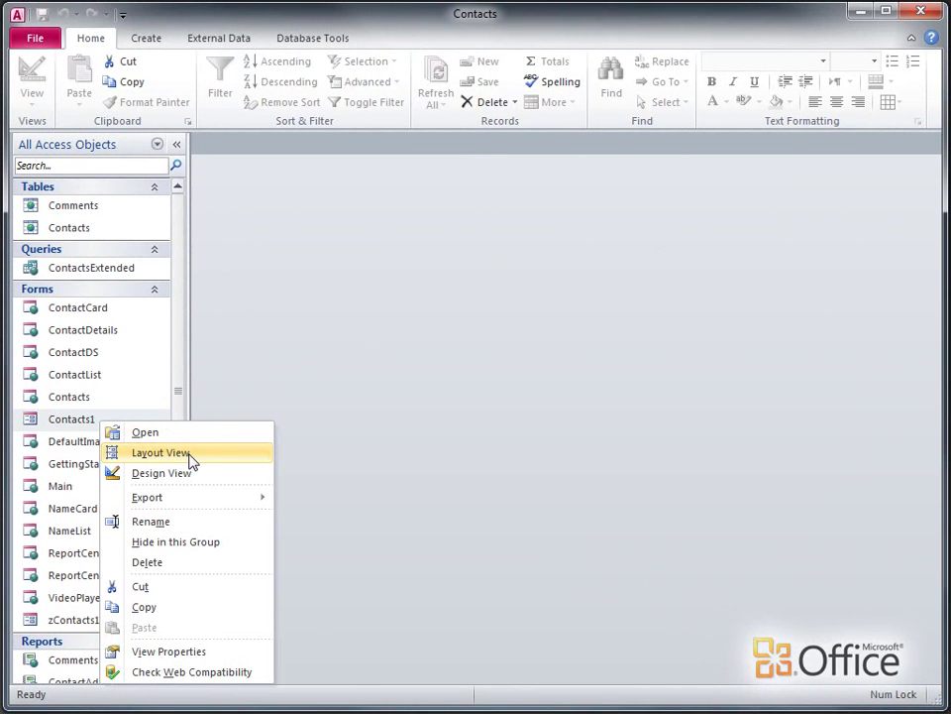
click(182, 455)
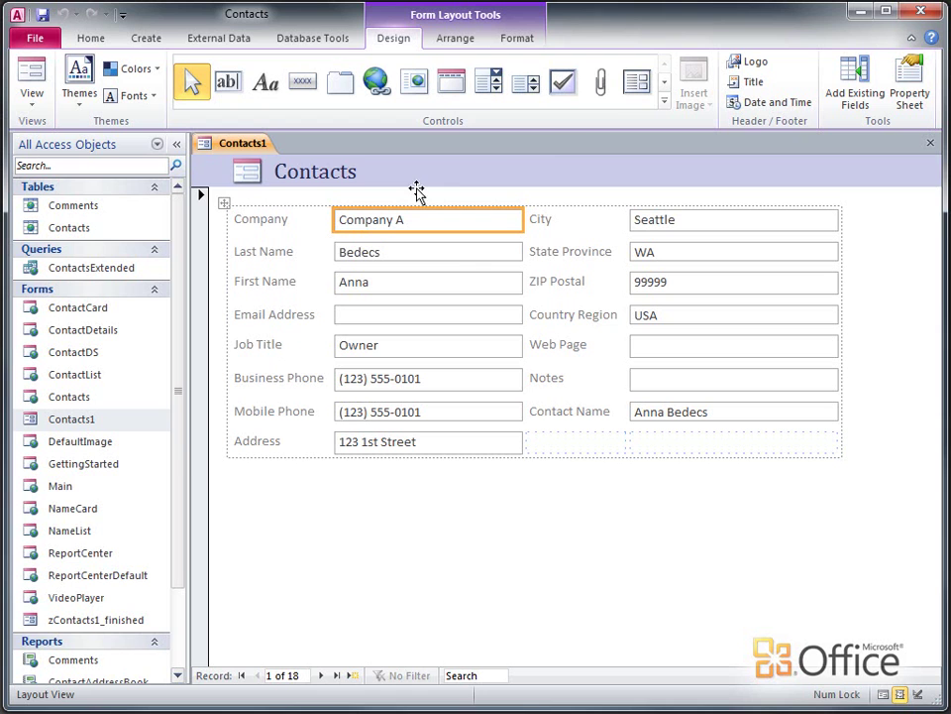
click(664, 106)
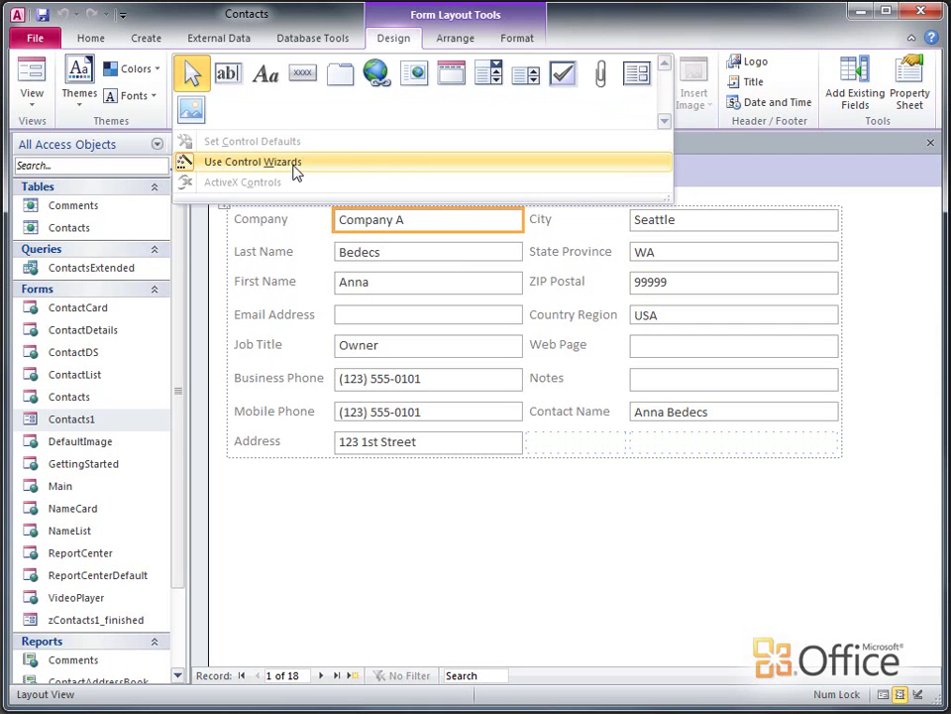
click(502, 89)
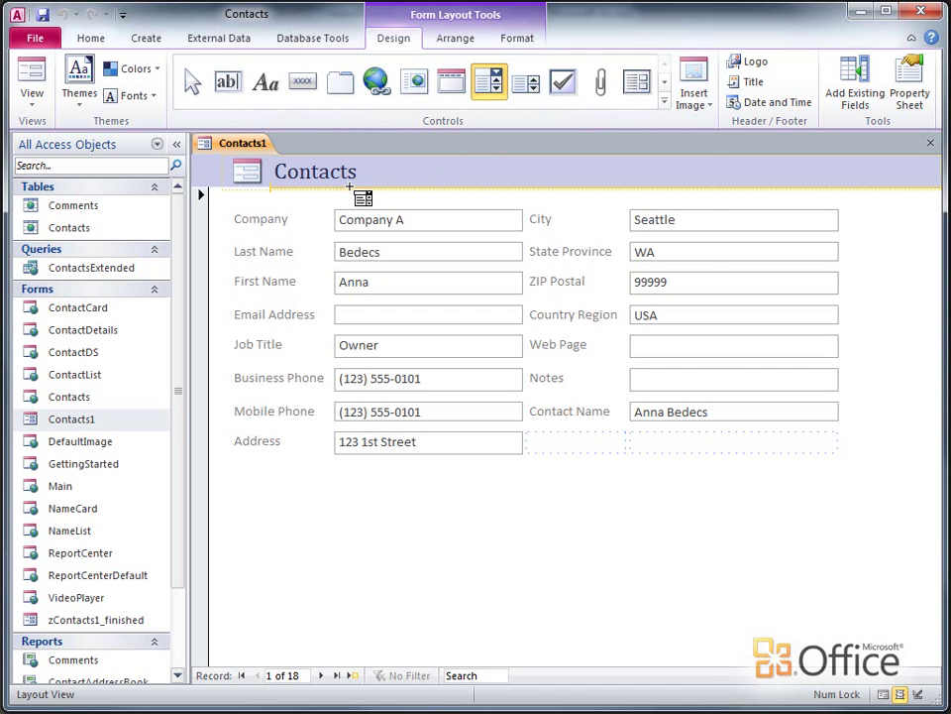
Place the combo box below the header title, set to find a record from the selected value
click(349, 186)
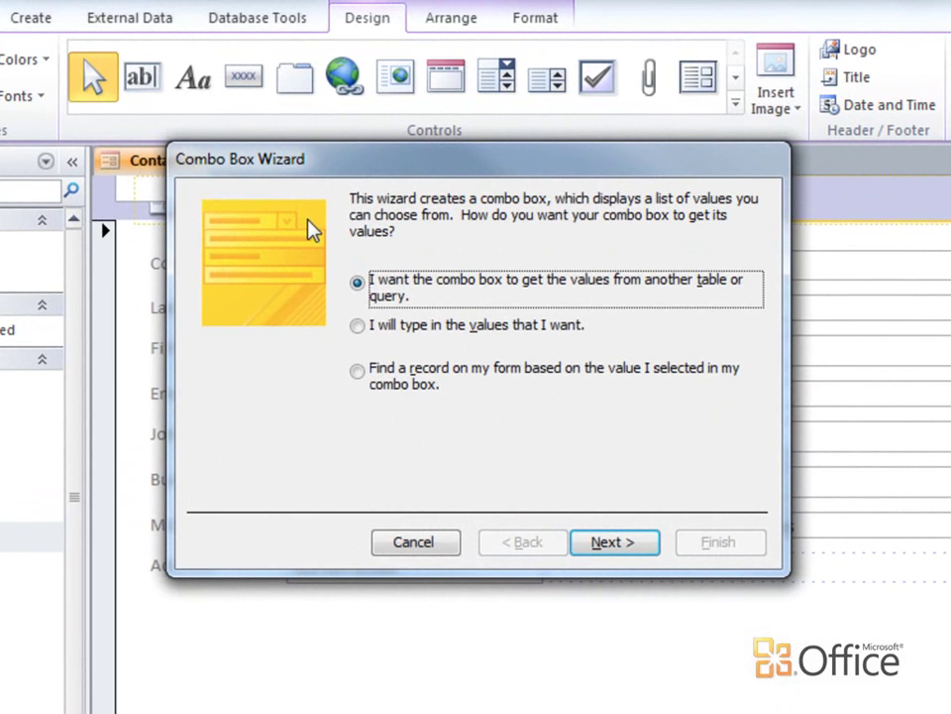
click(365, 379)
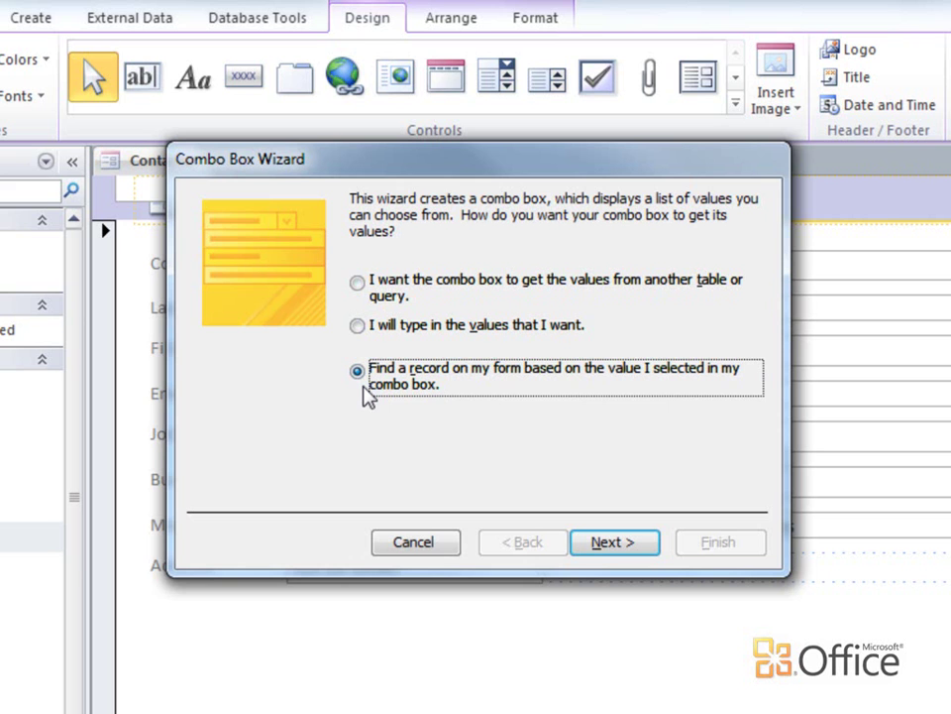
Add FileAs as the combo box's only listed field
click(589, 544)
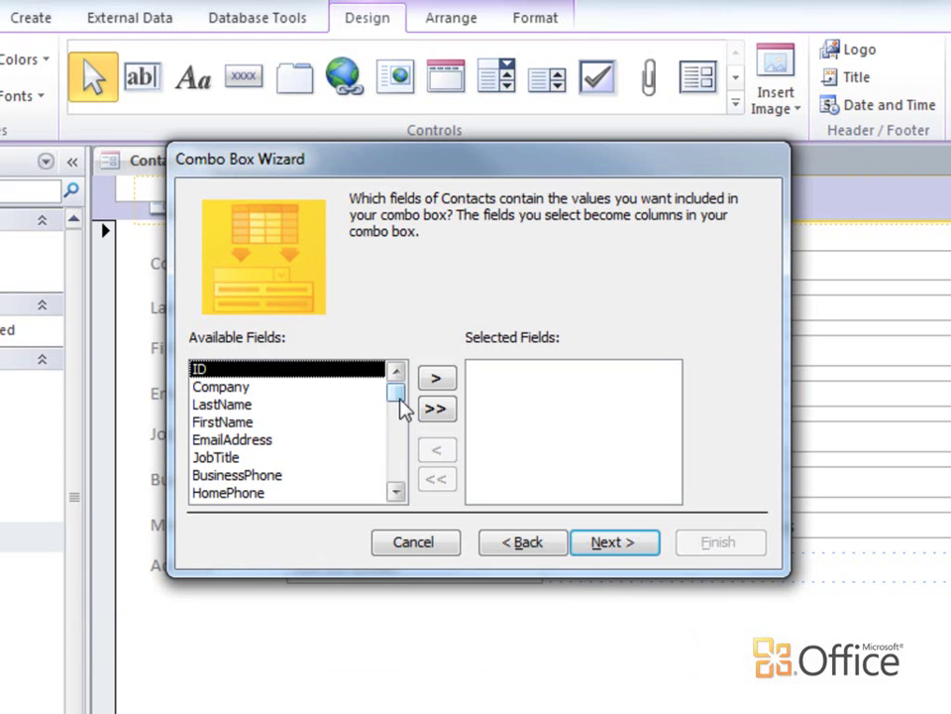
drag(401, 411, 397, 489)
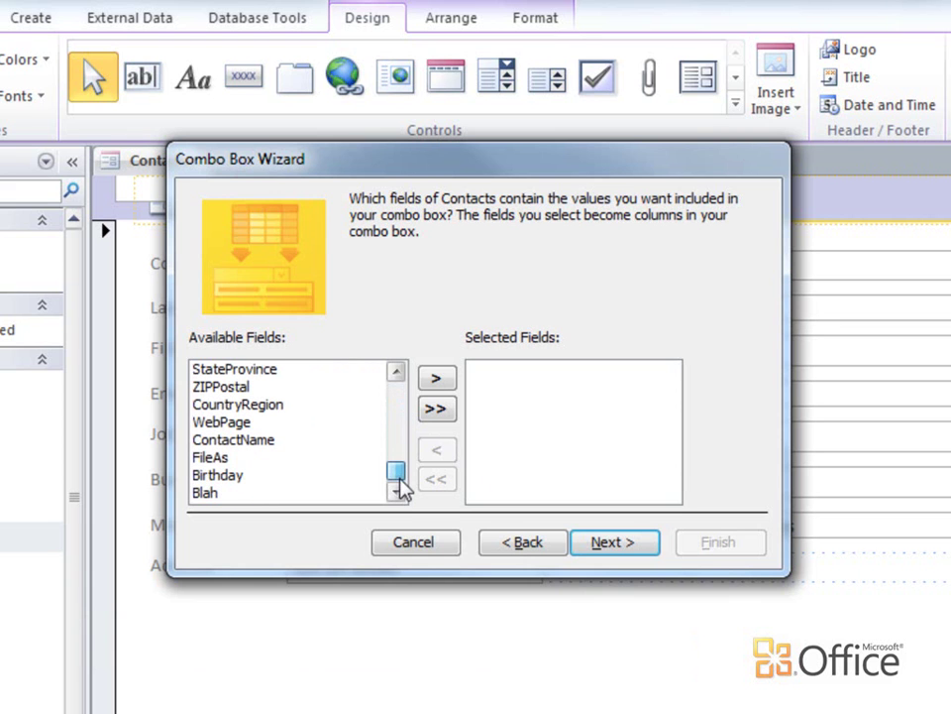
click(310, 462)
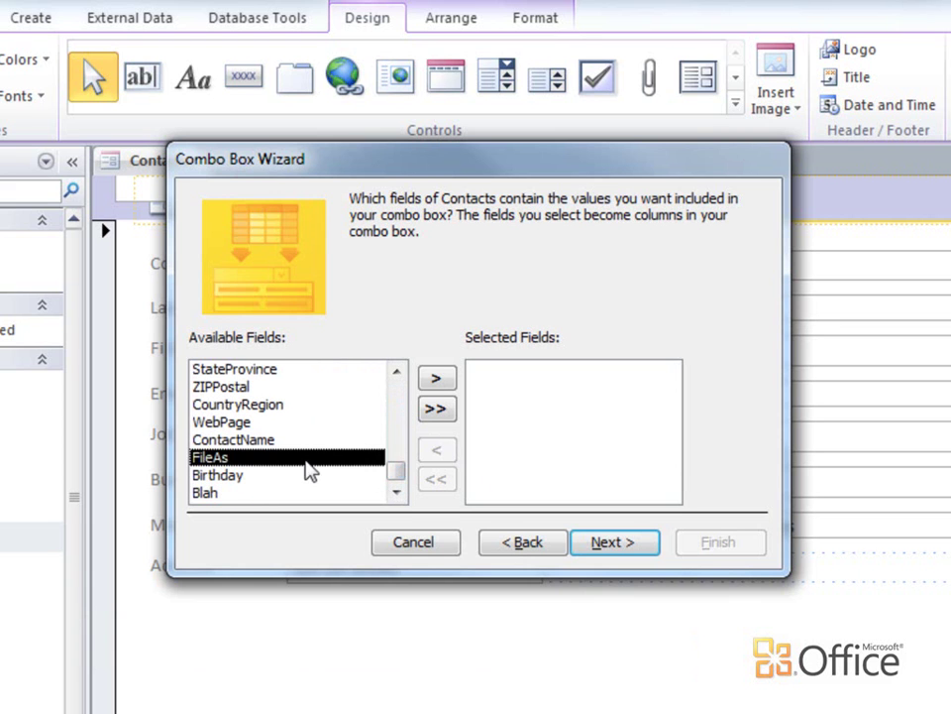
click(435, 379)
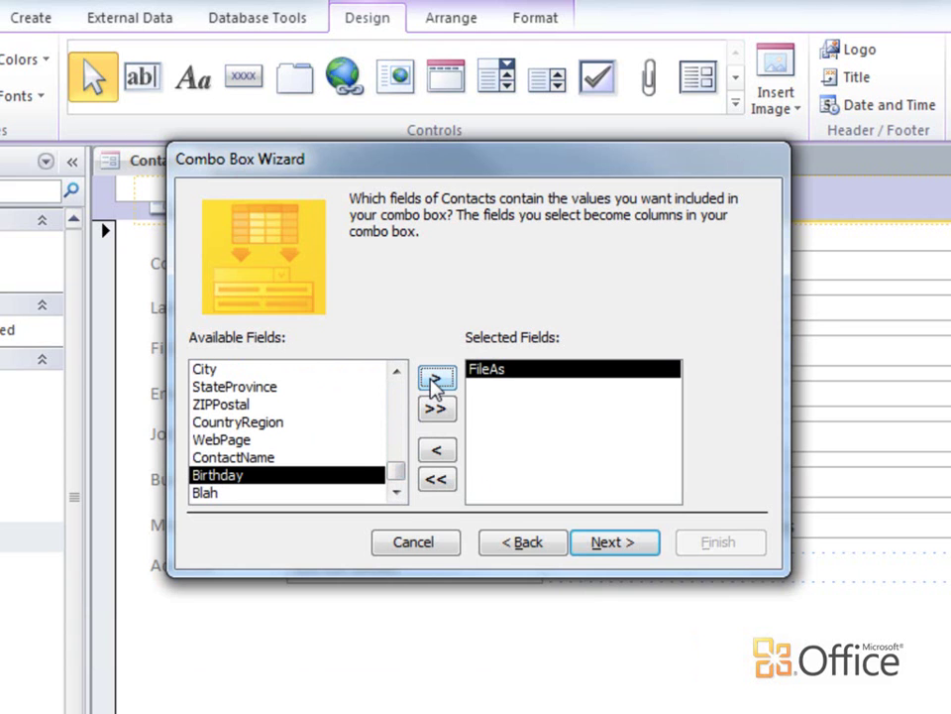
Keep the key column hidden and widen the File As column to fit full names
click(600, 552)
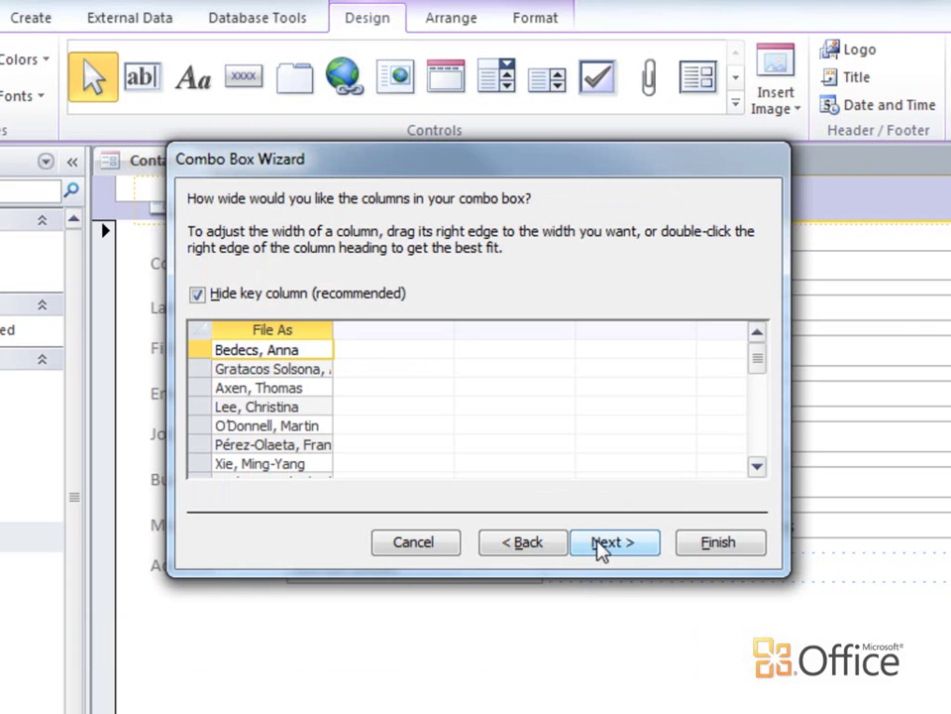
click(250, 307)
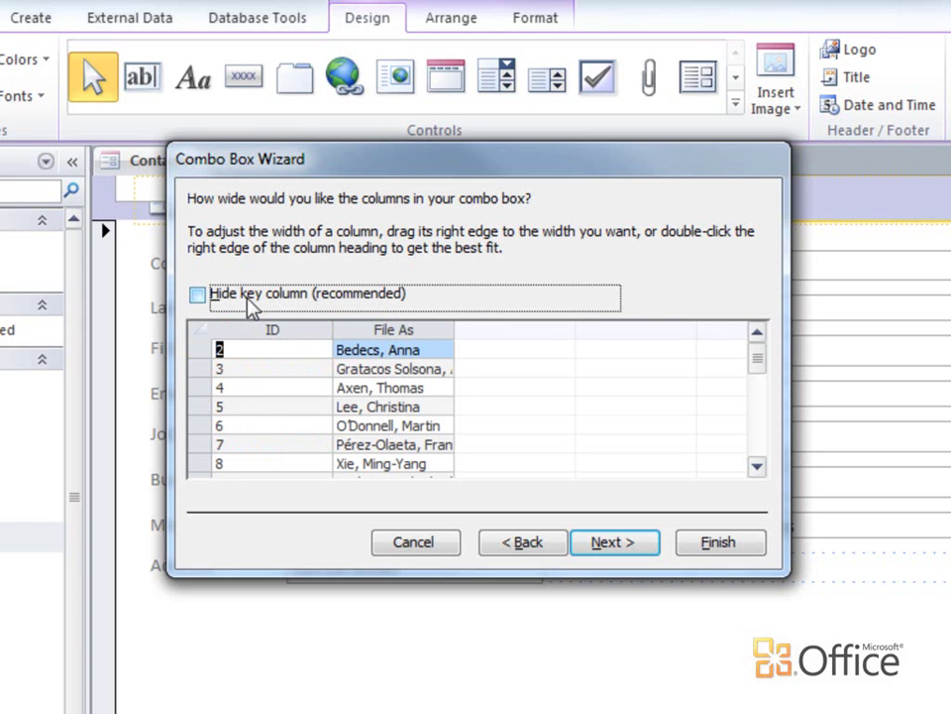
click(250, 307)
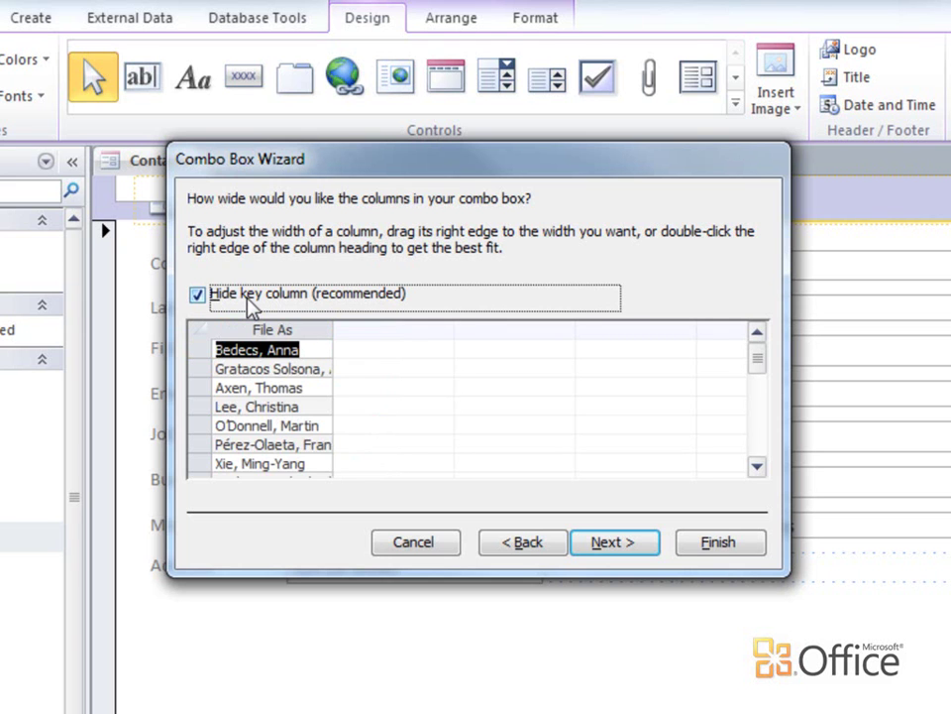
drag(332, 331, 410, 333)
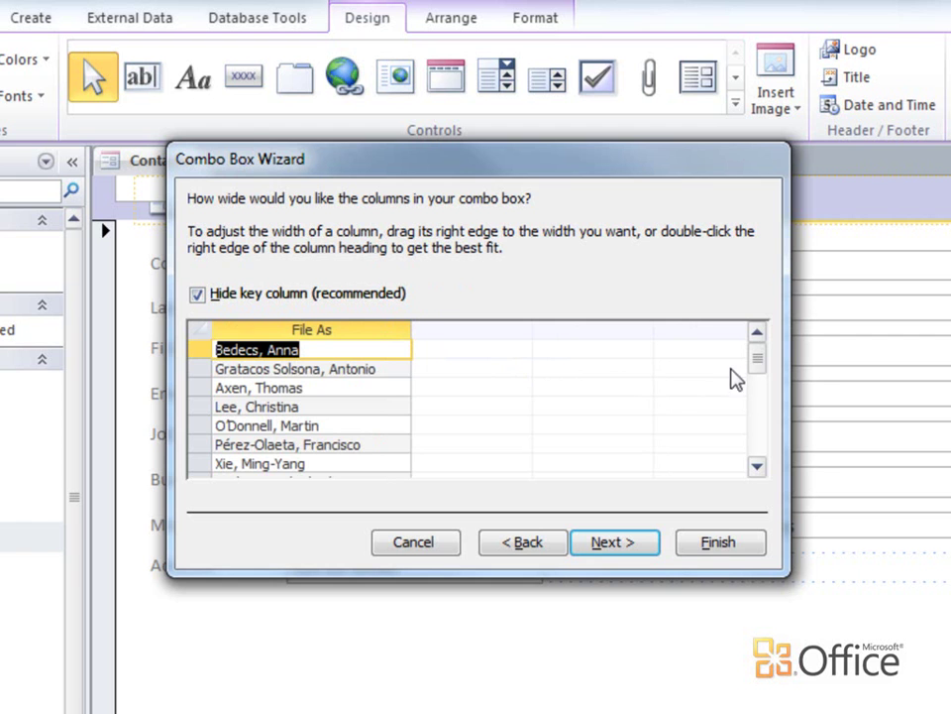
mouse_move(758, 365)
mouse_down()
mouse_move(760, 433)
mouse_move(765, 363)
mouse_up()
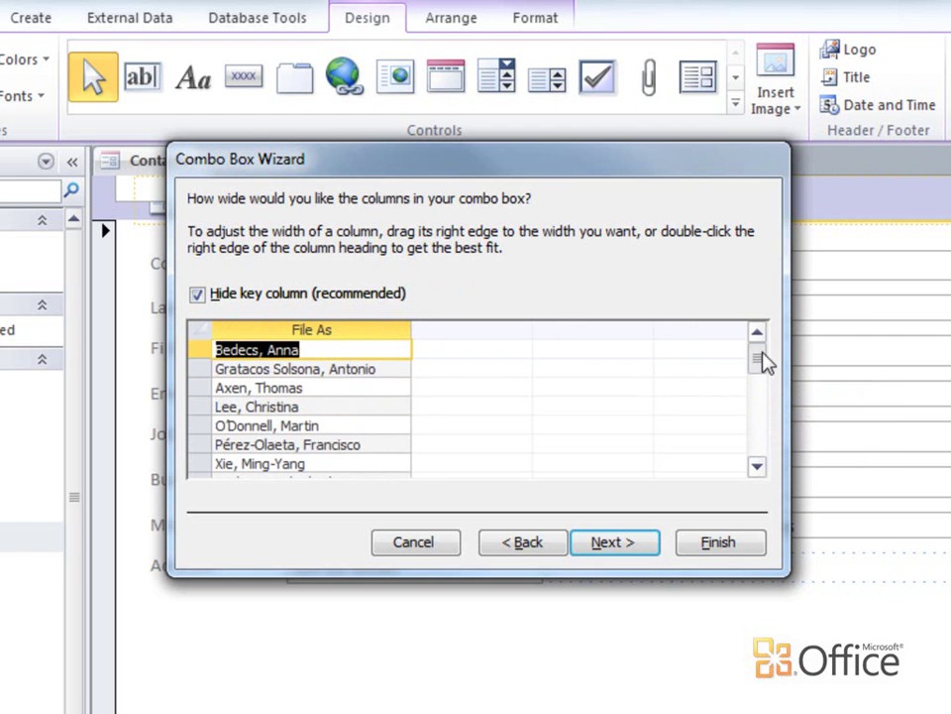
Label the combo box 'Find contact' and finish the wizard
click(629, 544)
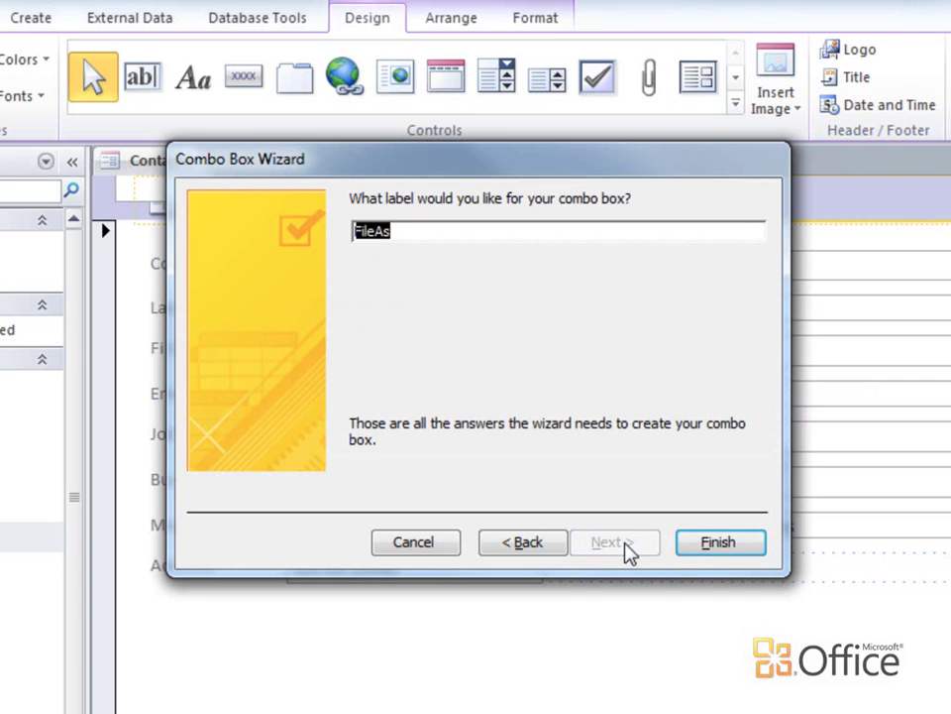
text(Find contact)
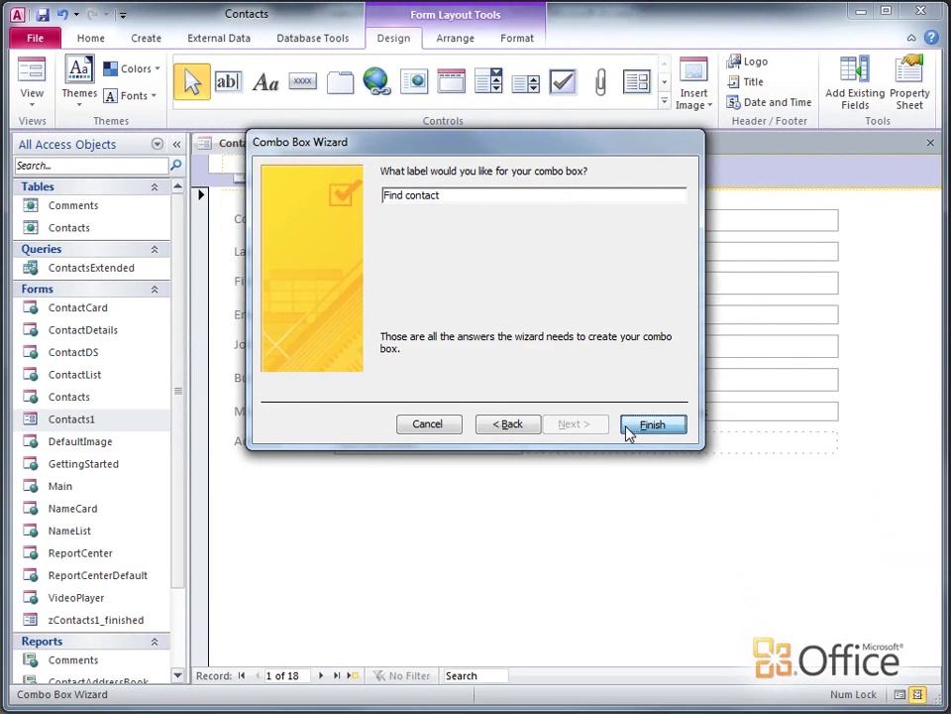
click(629, 432)
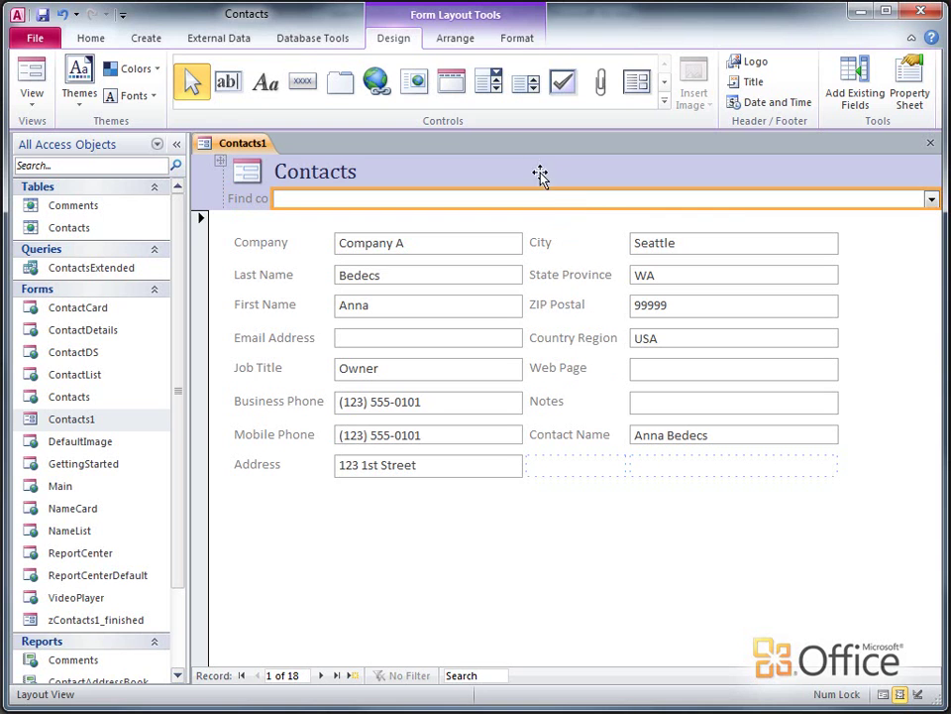
Split the find row horizontally, move the combo right, and merge the label with the empty cell
click(458, 41)
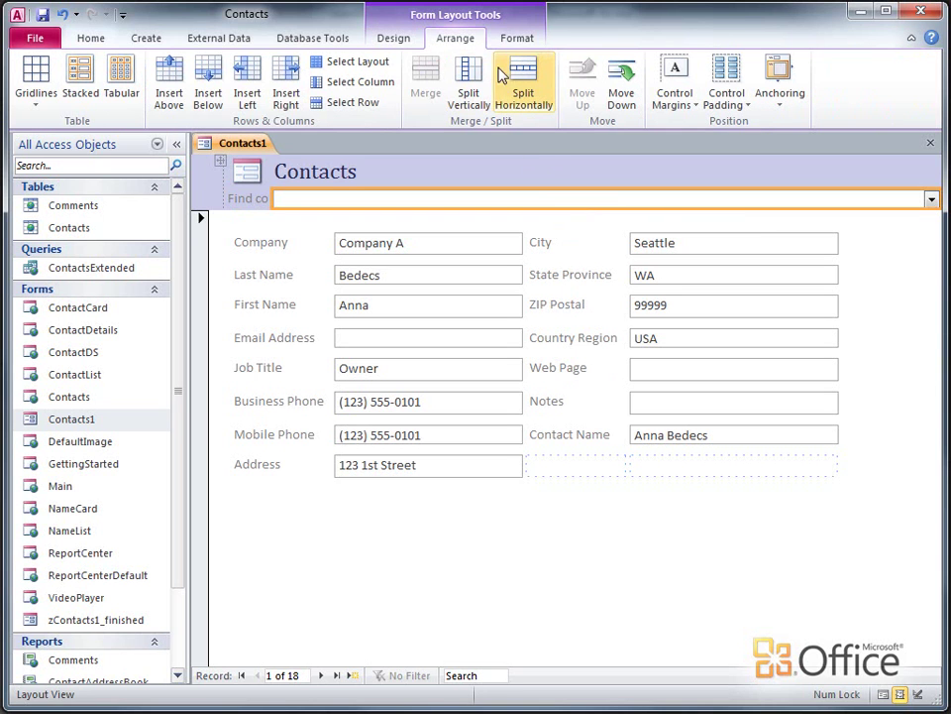
click(525, 79)
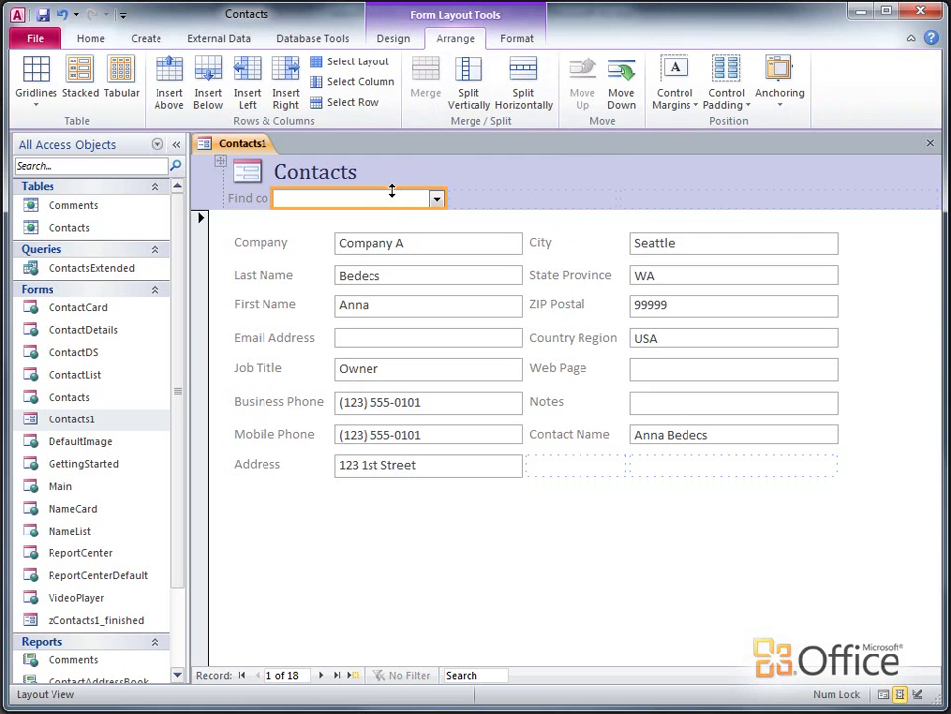
drag(389, 199, 472, 204)
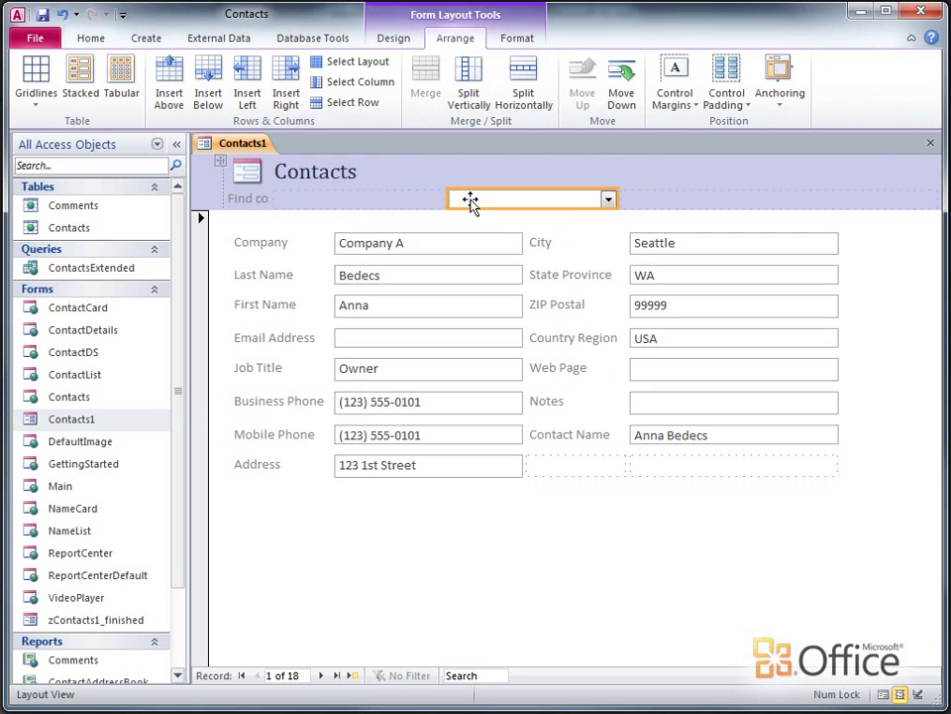
click(398, 202)
ctrl+click(255, 198)
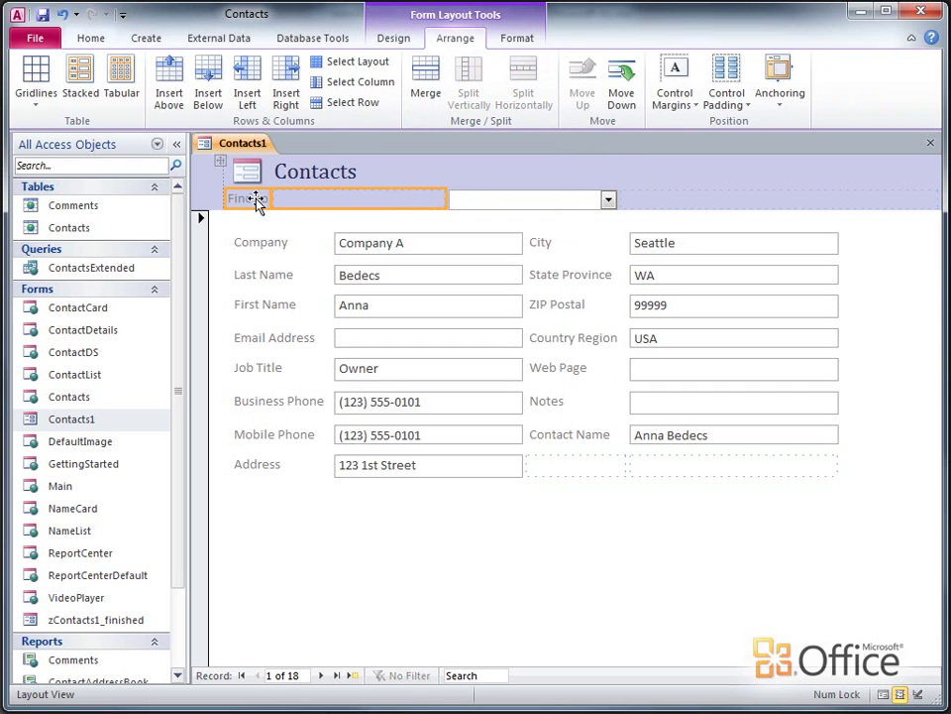
click(418, 103)
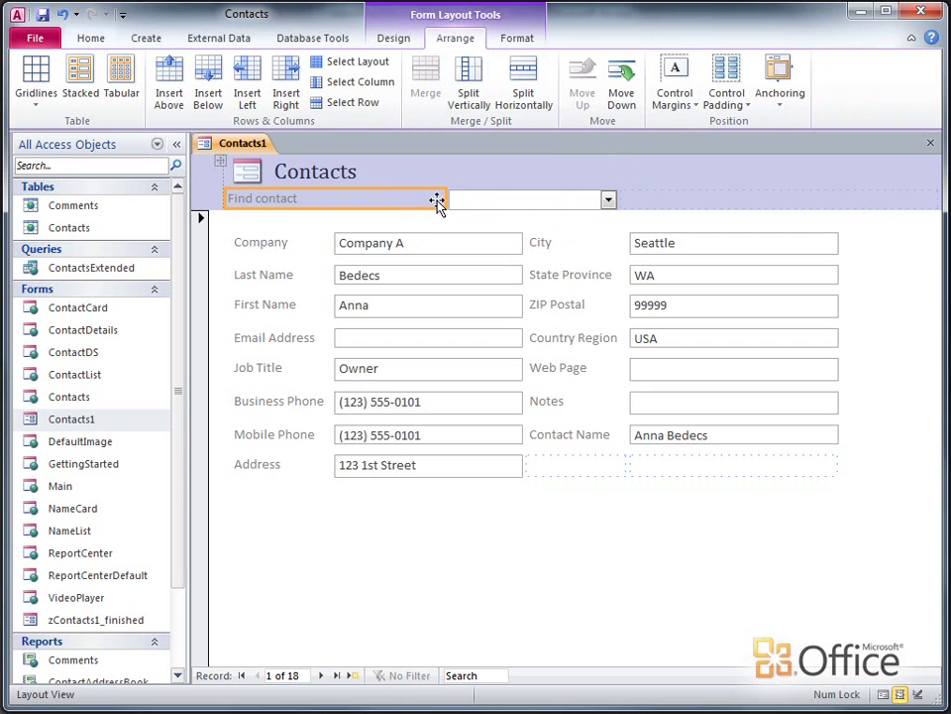
Narrow the Find contact label and widen the combo box beside it
drag(441, 199, 316, 199)
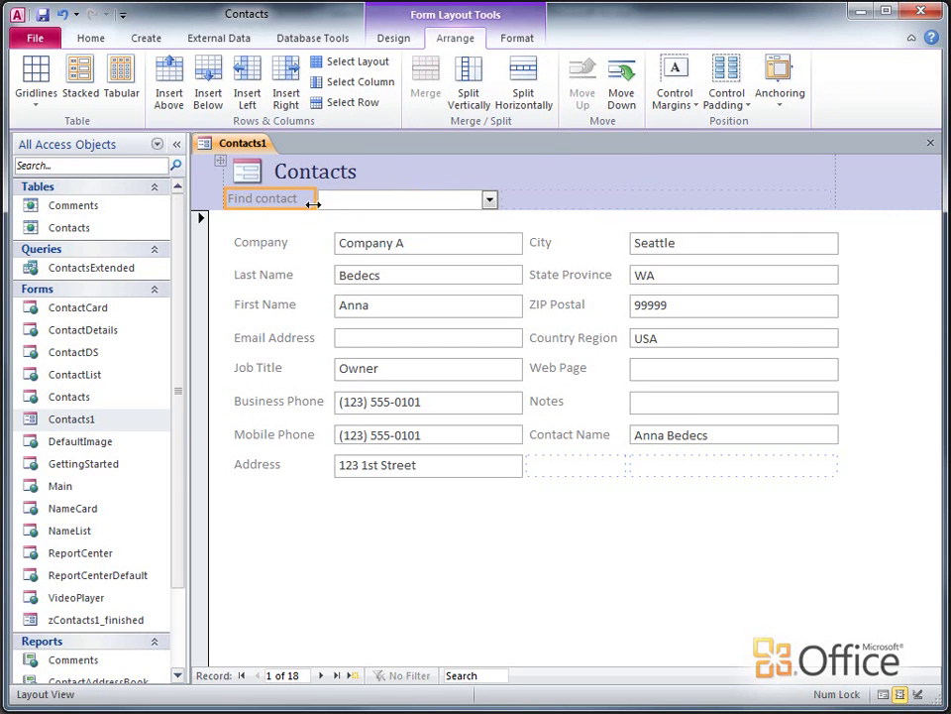
click(342, 203)
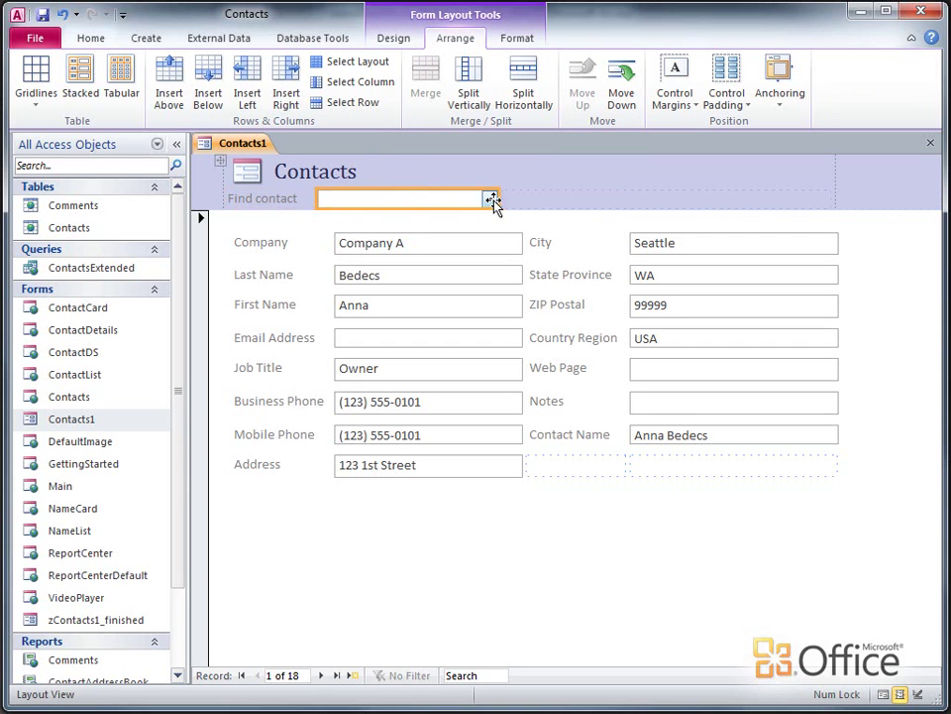
drag(522, 201, 525, 203)
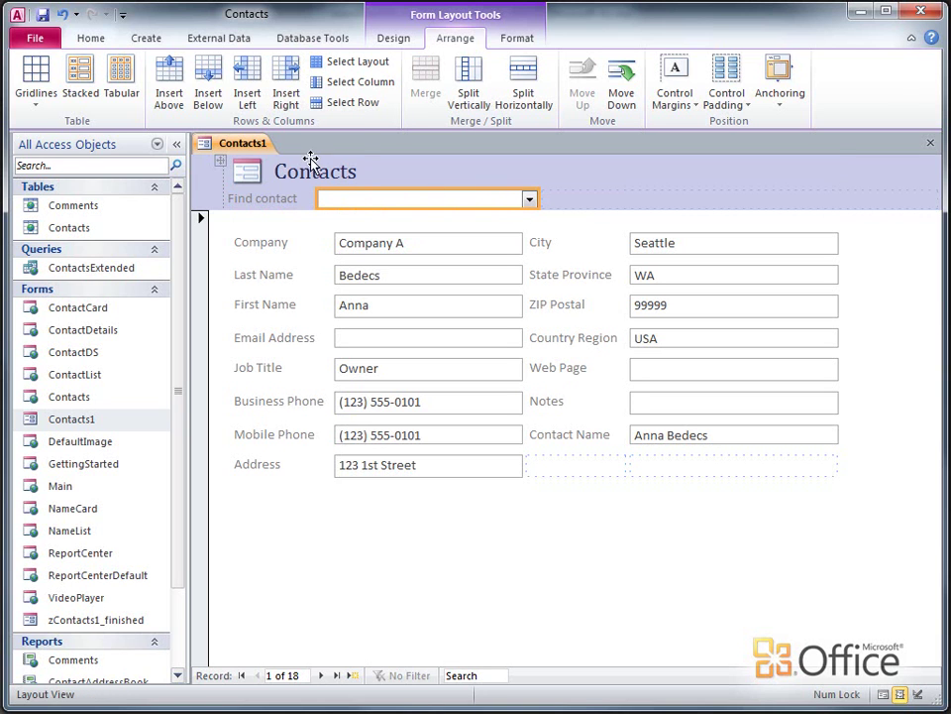
Switch Contacts1 to Form View and test Find contact, jumping between contacts to record 8 of 18
right_click(252, 143)
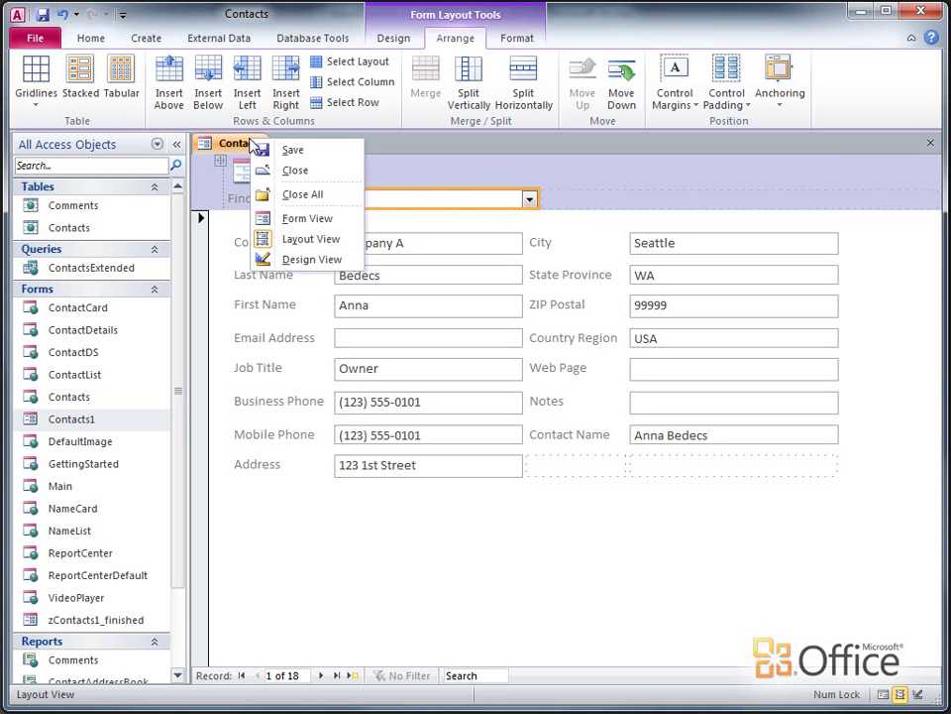
click(317, 219)
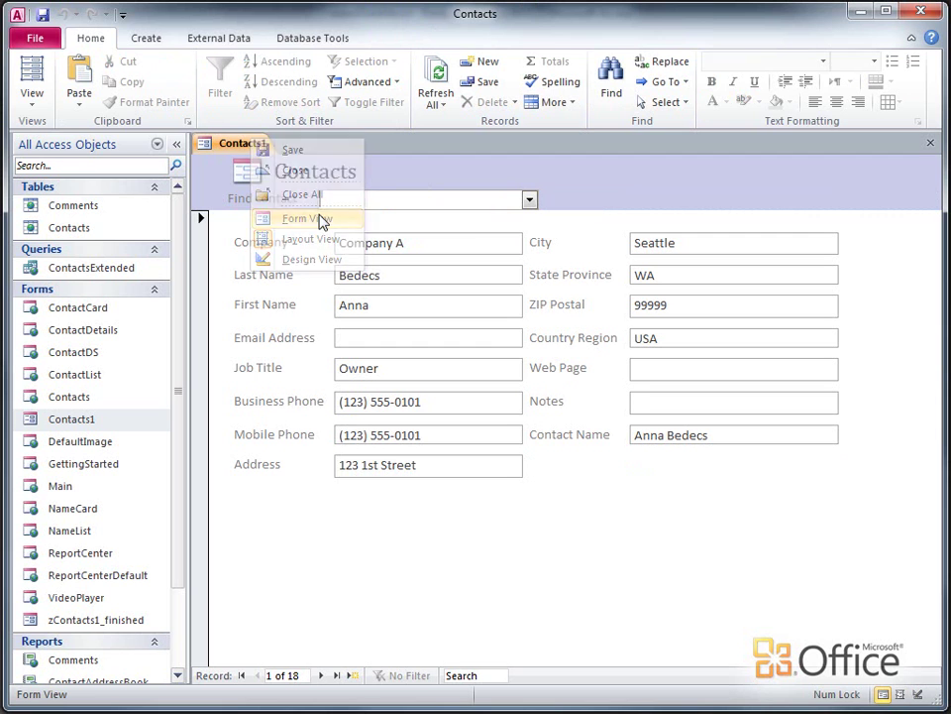
click(529, 200)
click(475, 290)
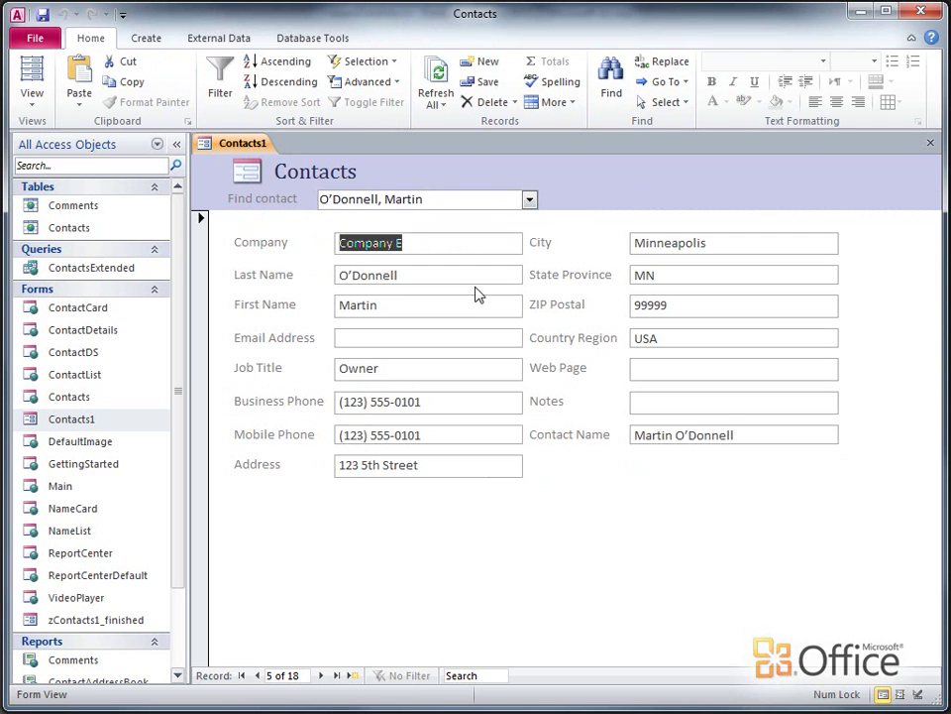
click(530, 200)
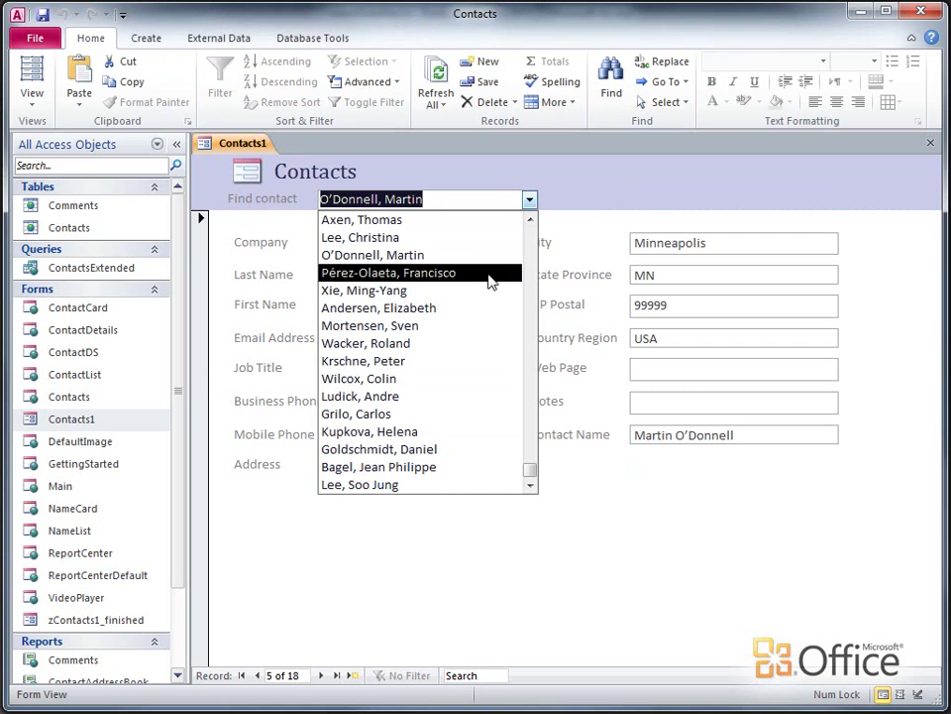
click(476, 307)
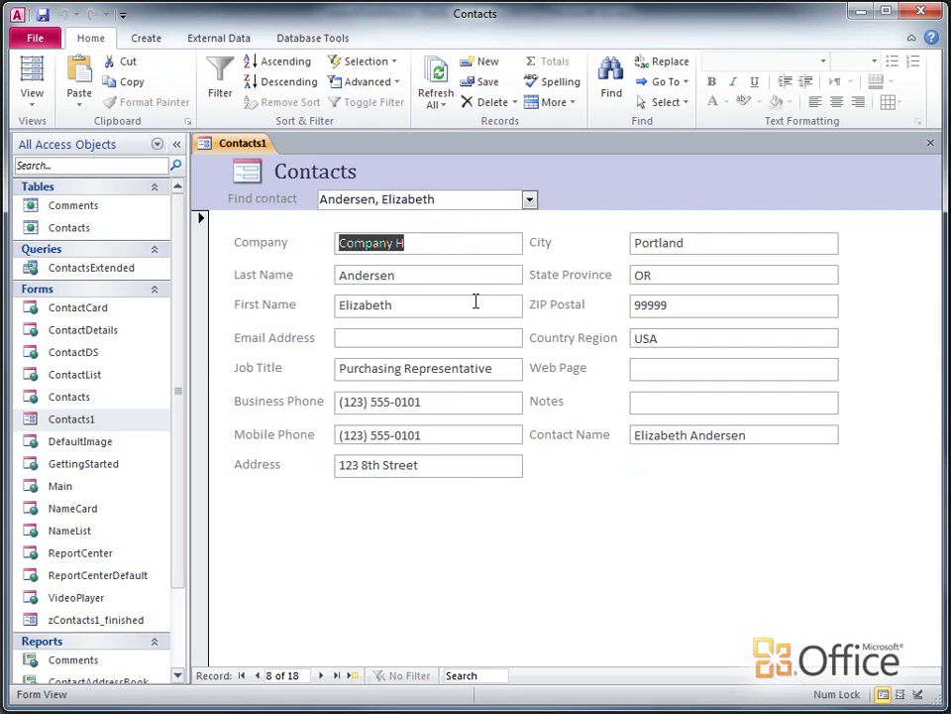
click(530, 199)
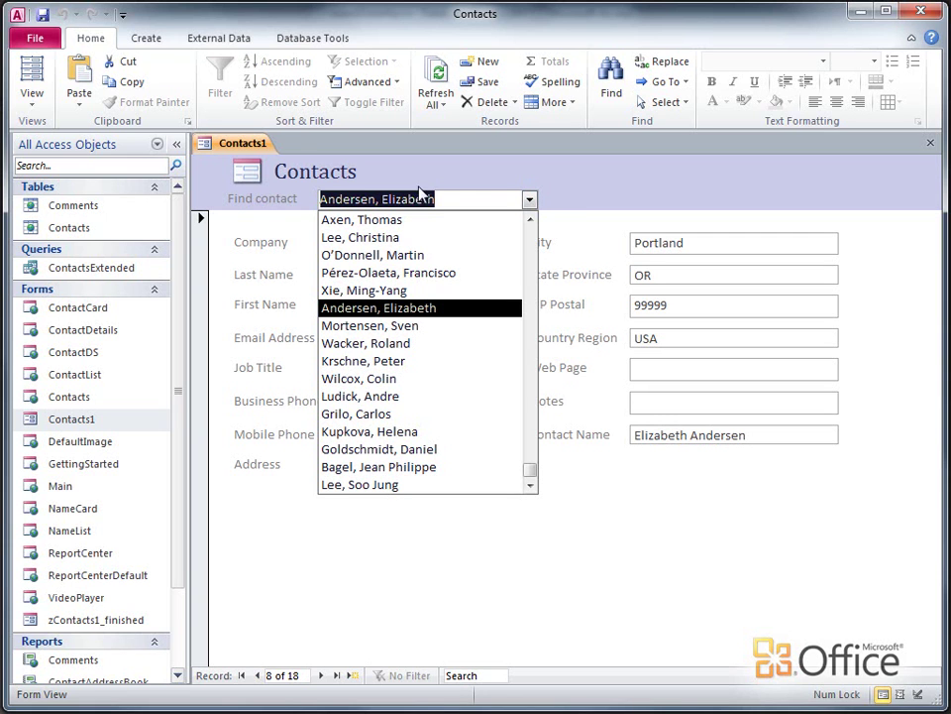
In Layout View, open the Find contact box's Row Source query in the Query Builder
right_click(254, 143)
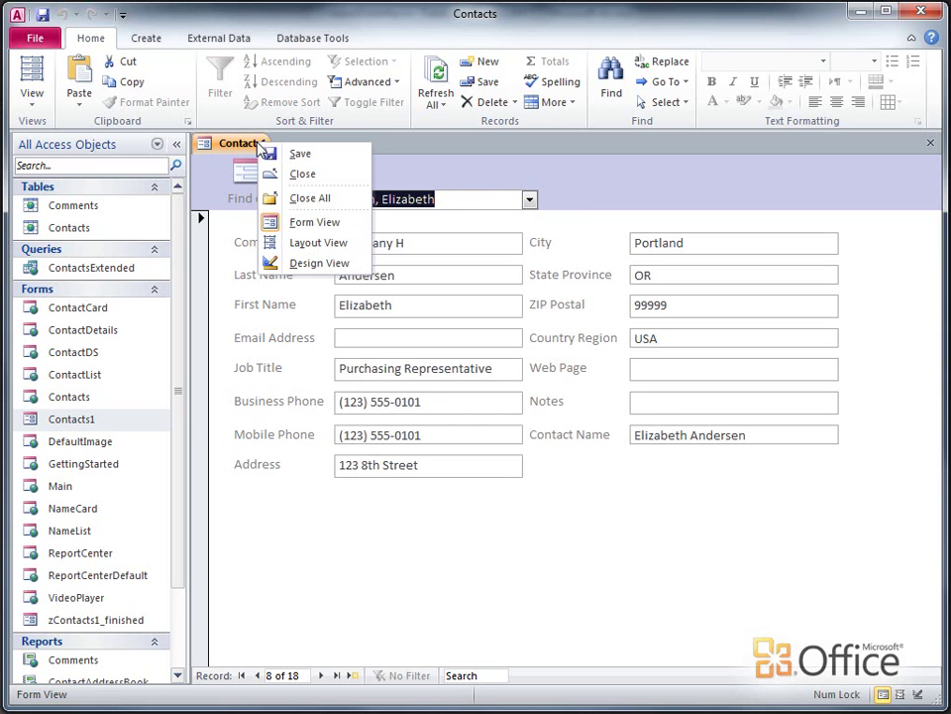
click(336, 243)
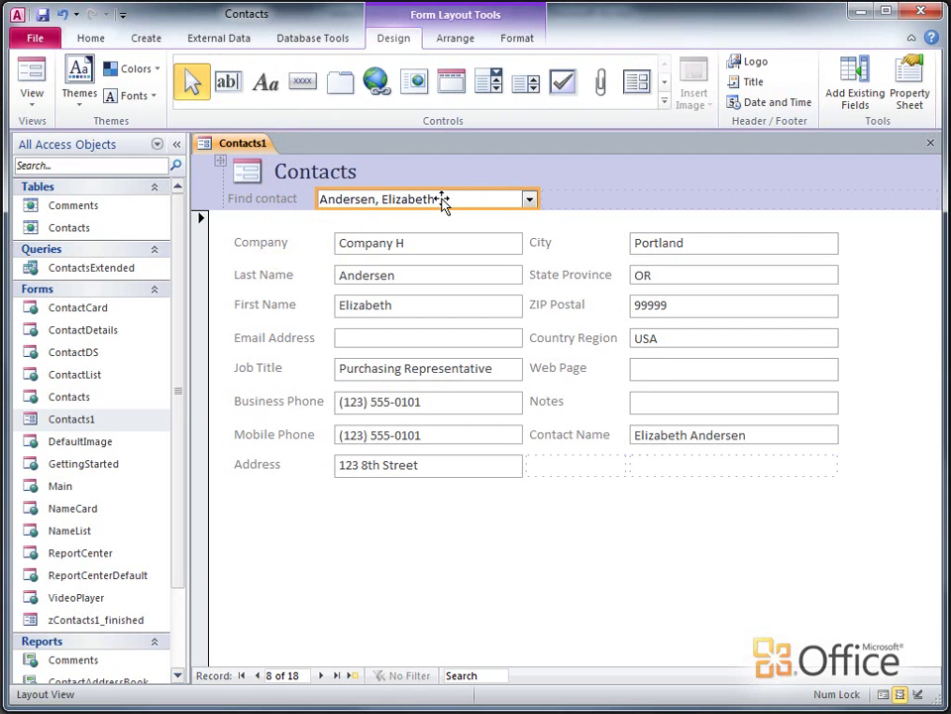
click(916, 99)
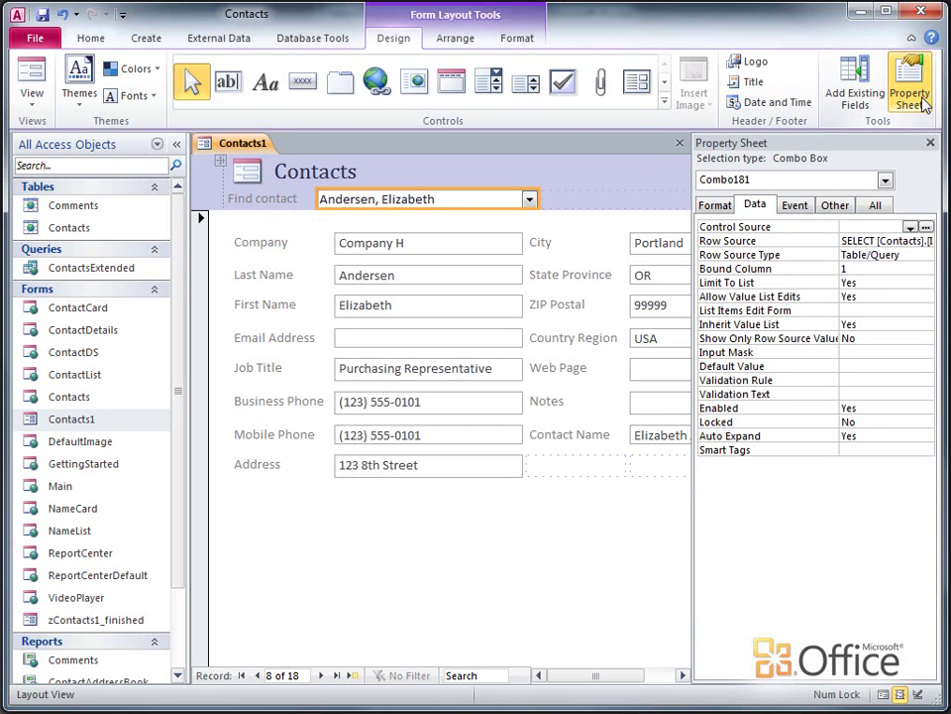
click(871, 240)
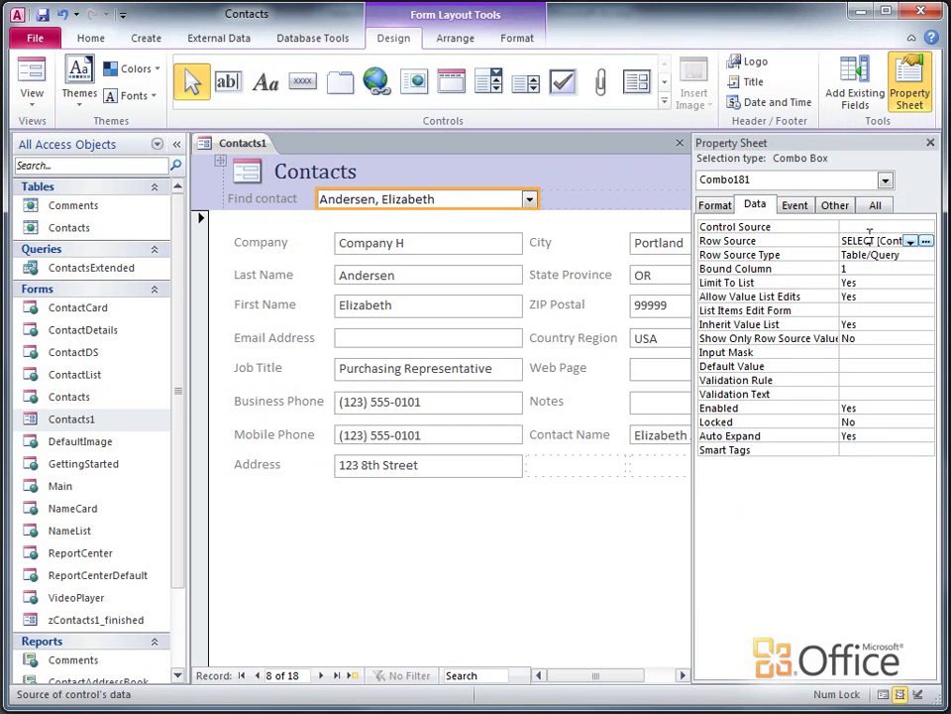
click(926, 243)
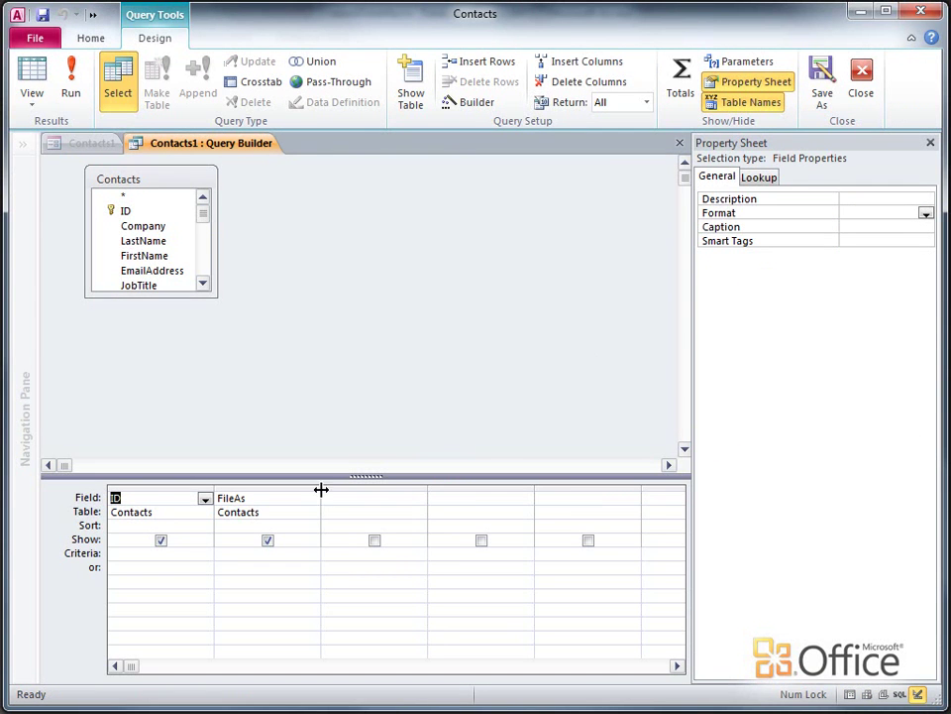
Sort the FileAs column ascending in the row source query and save the SQL change
click(293, 527)
click(310, 527)
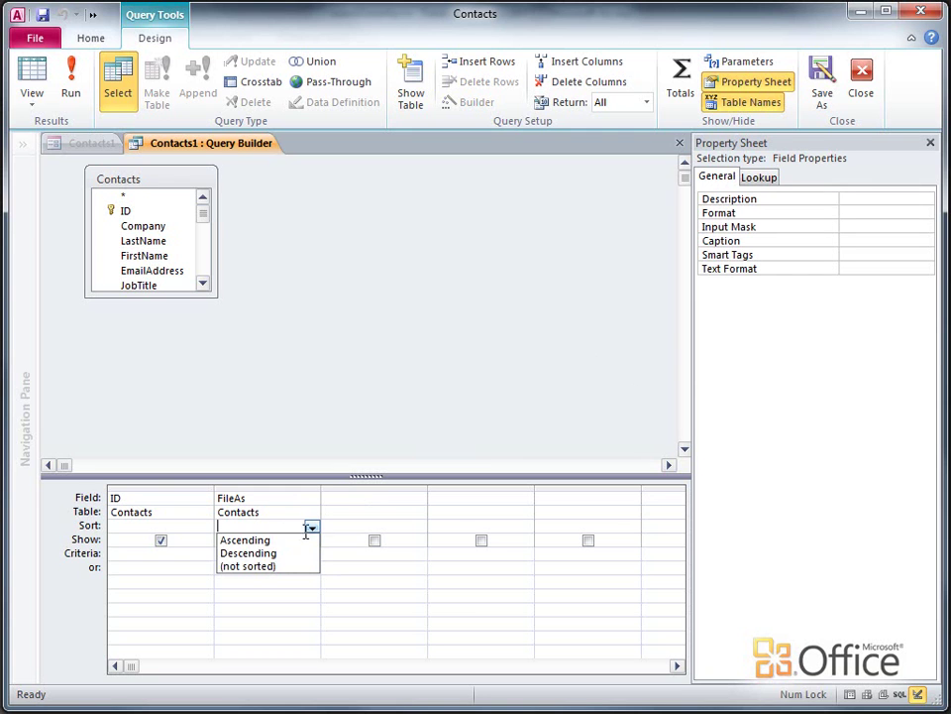
click(297, 541)
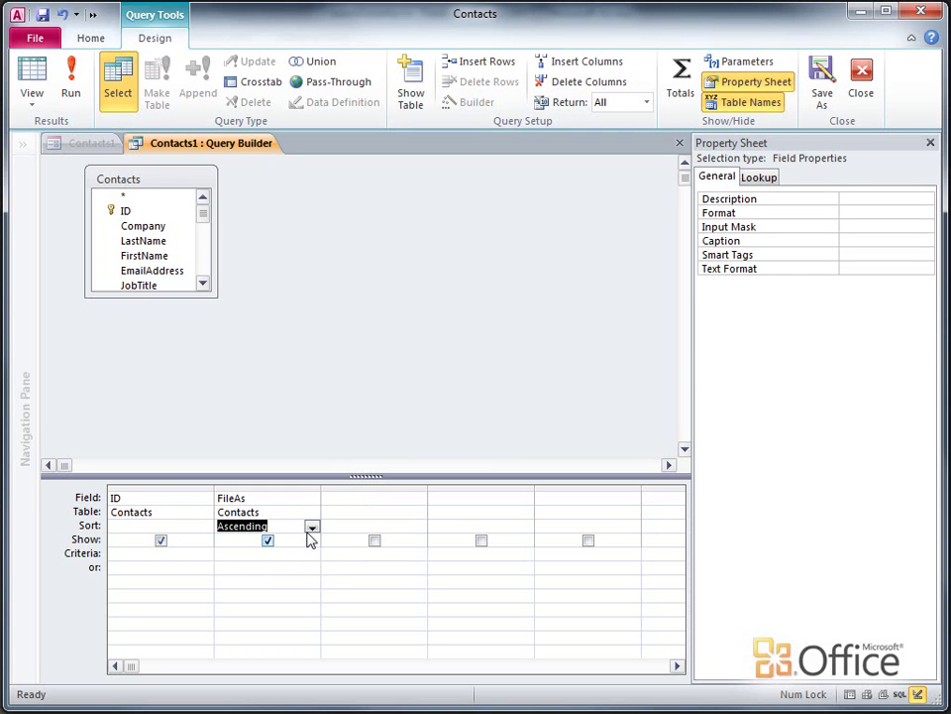
click(859, 99)
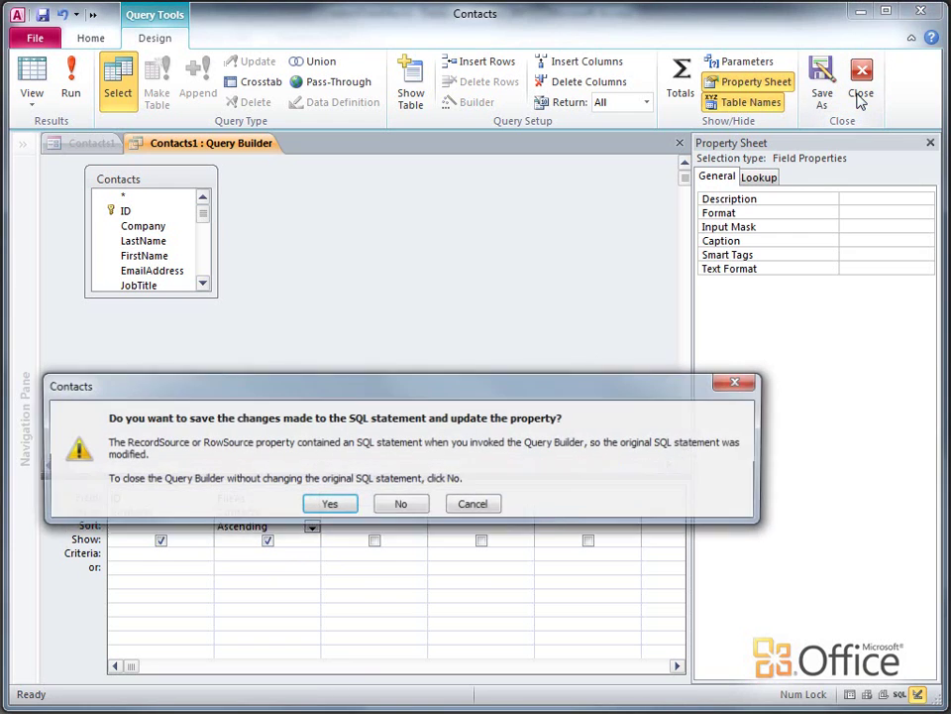
click(349, 507)
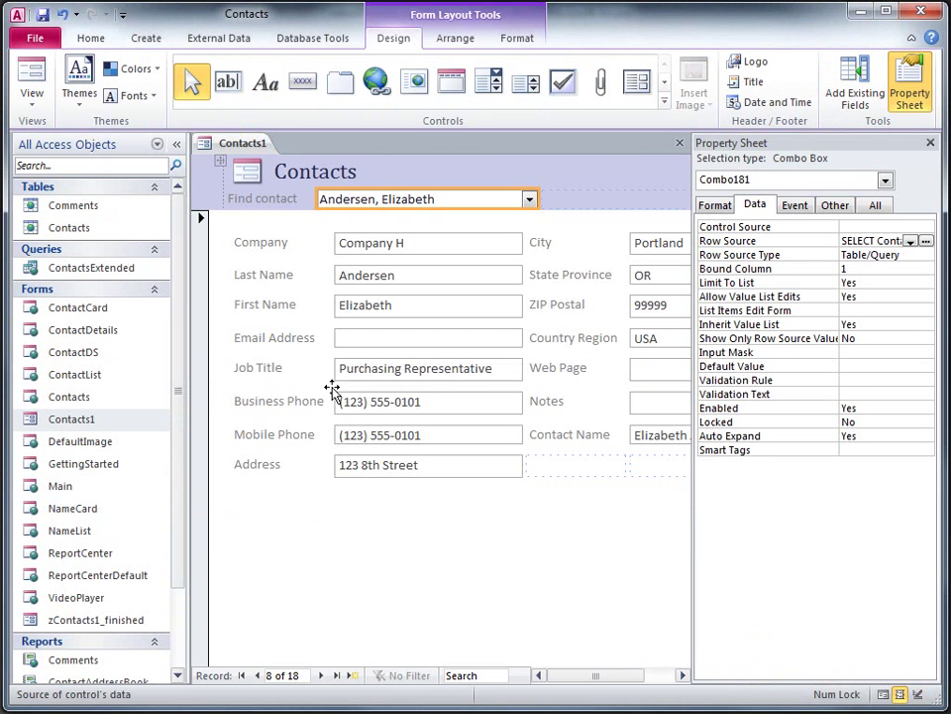
Switch Contacts1 to Form View and drop down Find contact to check the alphabetical names
right_click(243, 144)
click(305, 227)
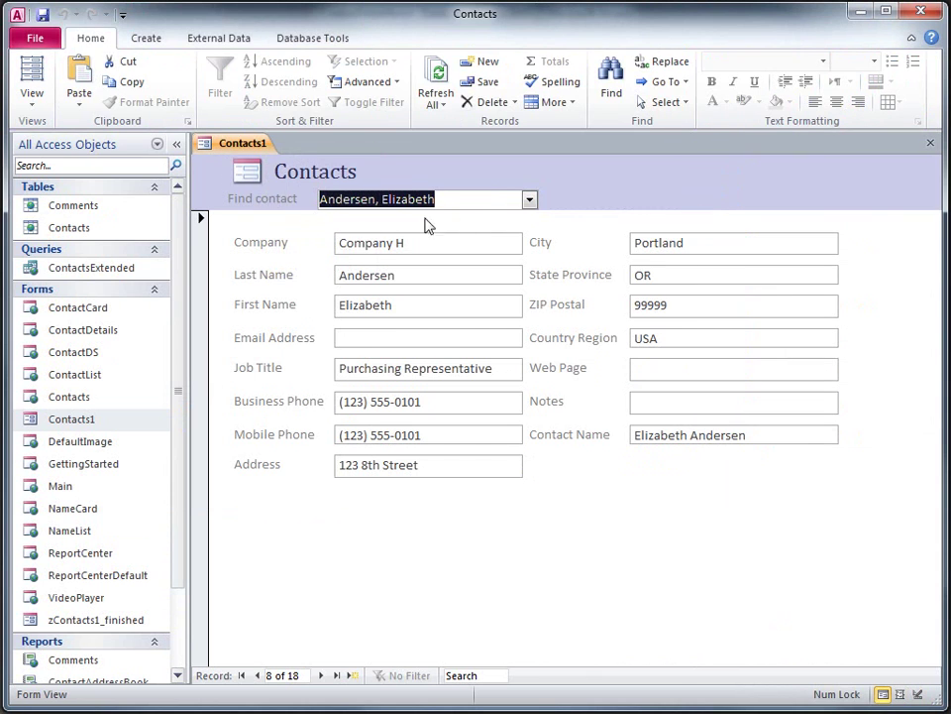
click(528, 200)
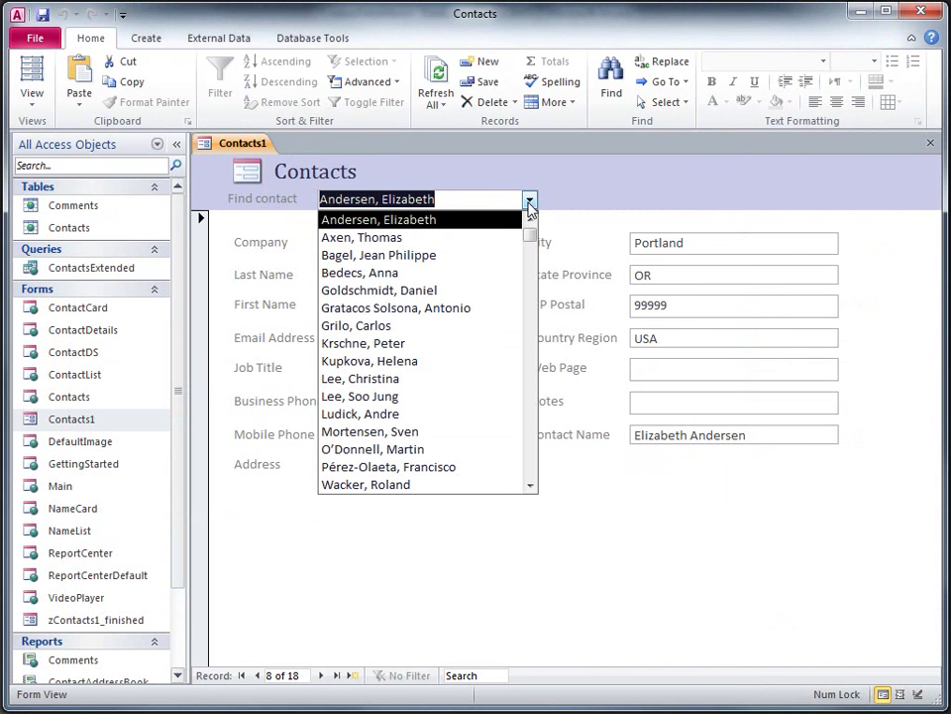